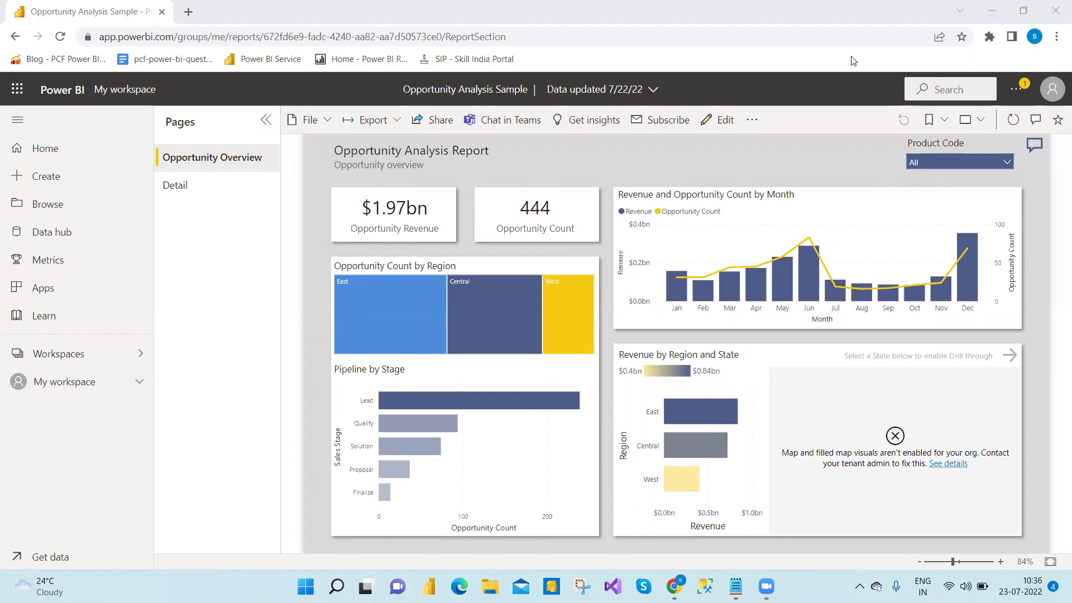
Step: Bring up the report's PowerPoint export choices: Embed an image and Embed live data
{"action": "left_click", "coordinate": [390, 121]}
{"action": "mouse_move", "coordinate": [421, 182]}
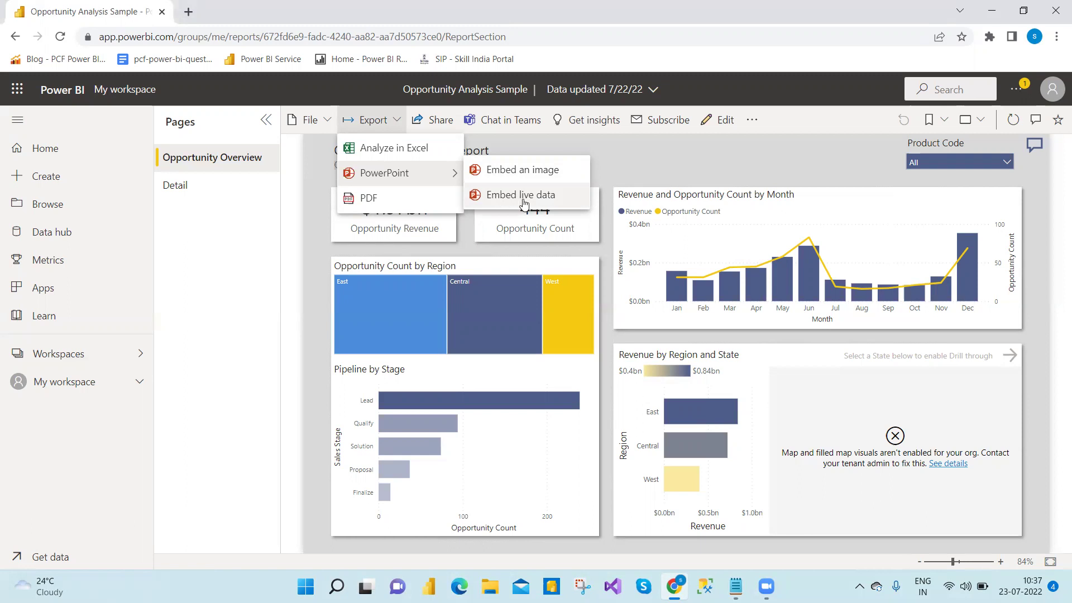
Step: Choose Embed live data and copy the report page link to the clipboard
{"action": "left_click", "coordinate": [524, 203]}
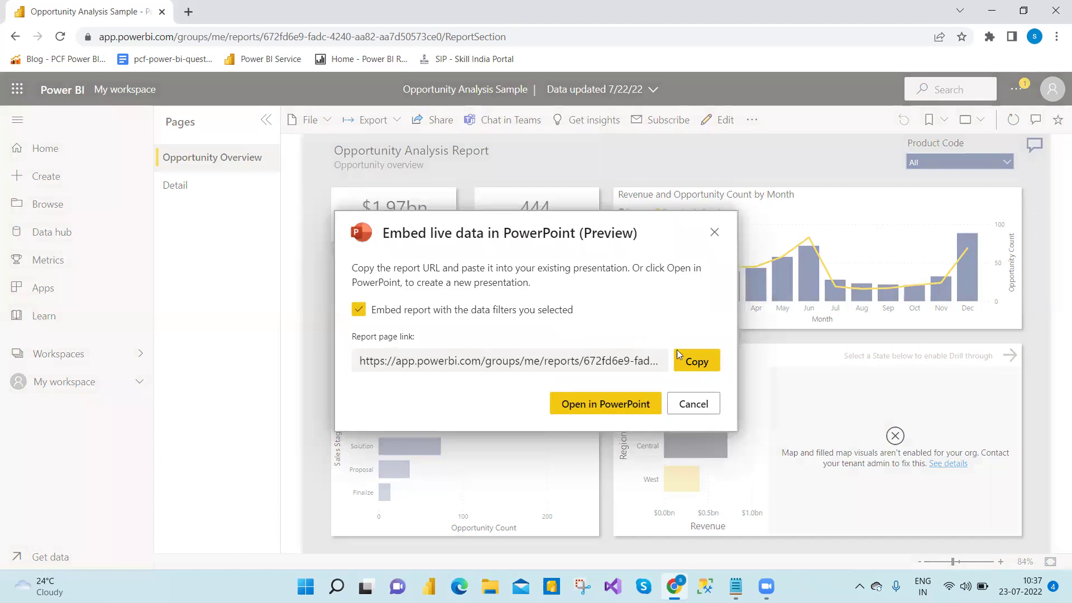
{"action": "left_click", "coordinate": [695, 372]}
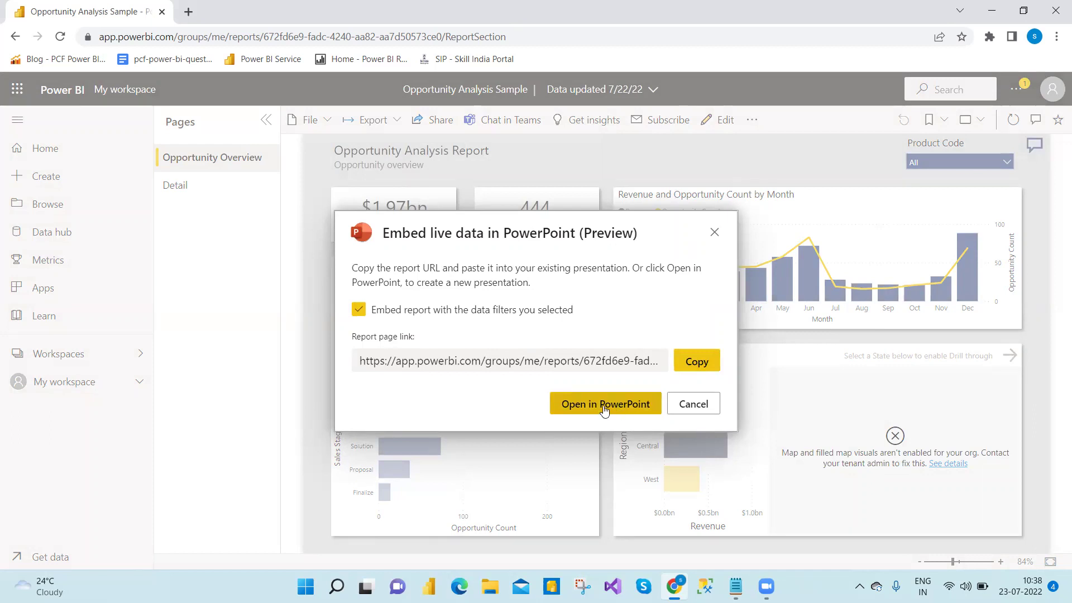
Step: Open the live Opportunity Analysis report in a new PowerPoint presentation
{"action": "left_click", "coordinate": [604, 411]}
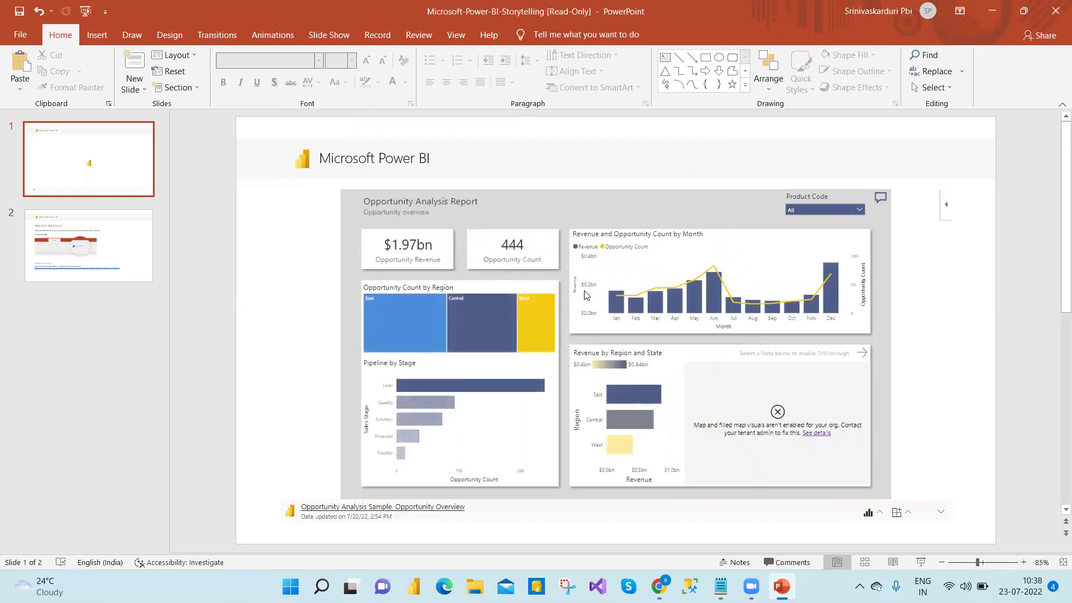
Step: Cross-filter the embedded report by Central region, then Jun and Apr, clearing each filter
{"action": "left_click", "coordinate": [497, 343]}
{"action": "left_click", "coordinate": [497, 343]}
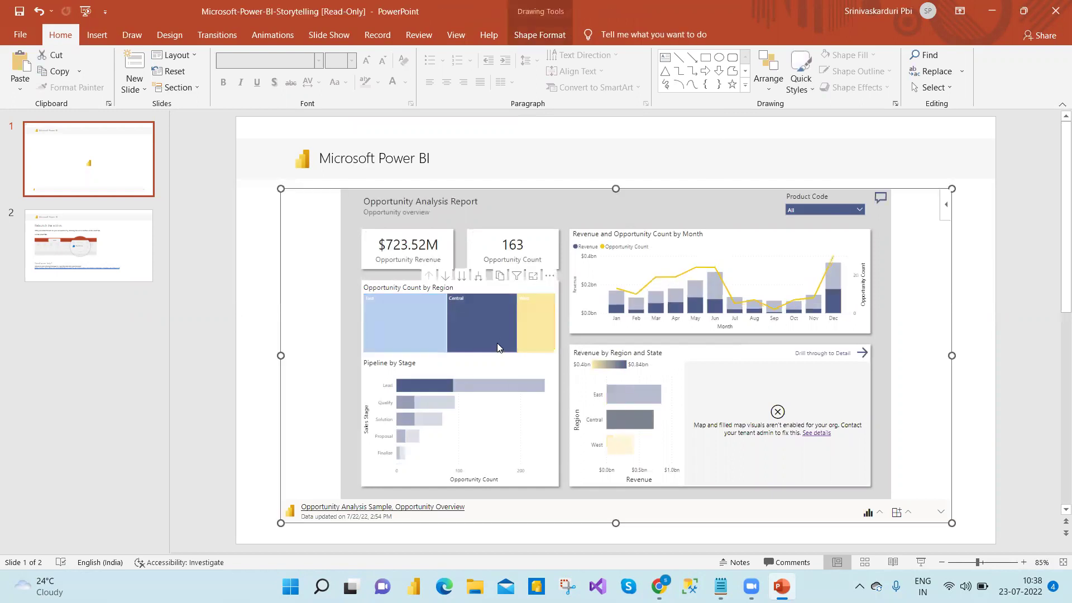
{"action": "left_click", "coordinate": [497, 342]}
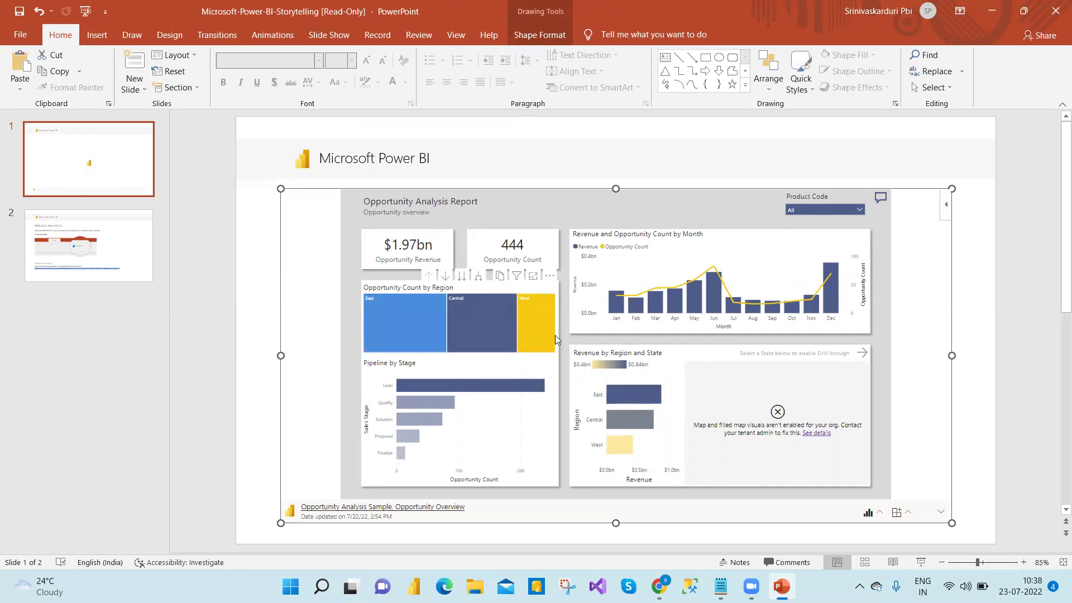
{"action": "left_click", "coordinate": [714, 288]}
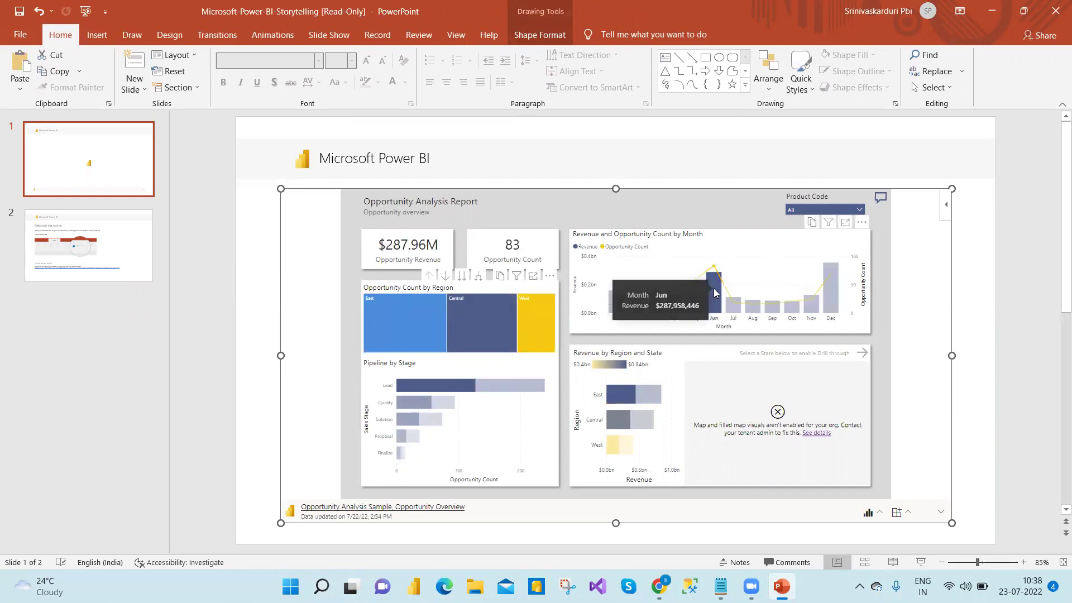
{"action": "left_click", "coordinate": [679, 293]}
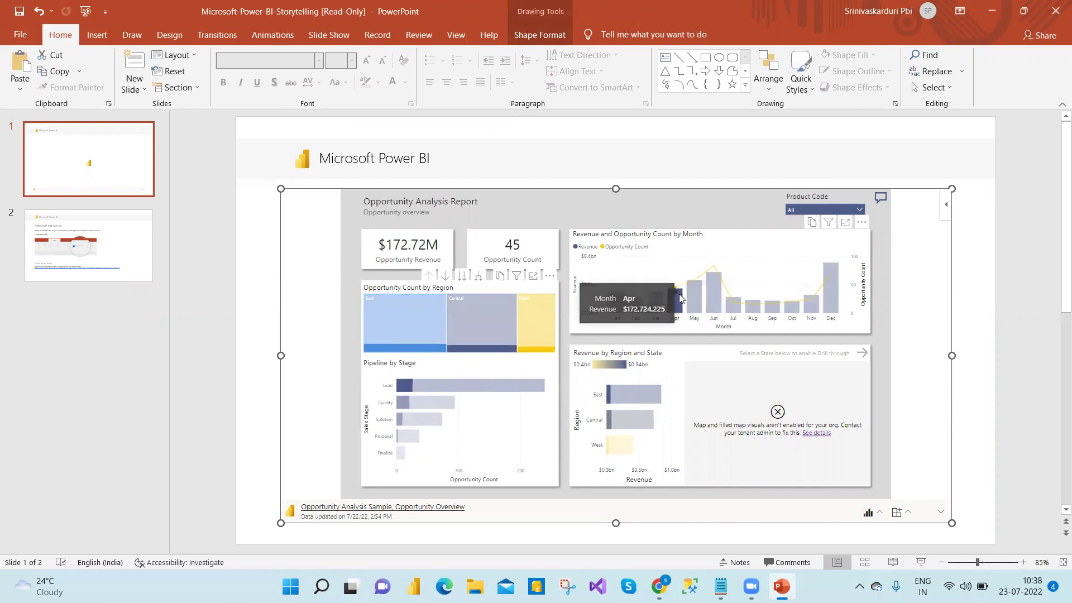
{"action": "left_click", "coordinate": [714, 285]}
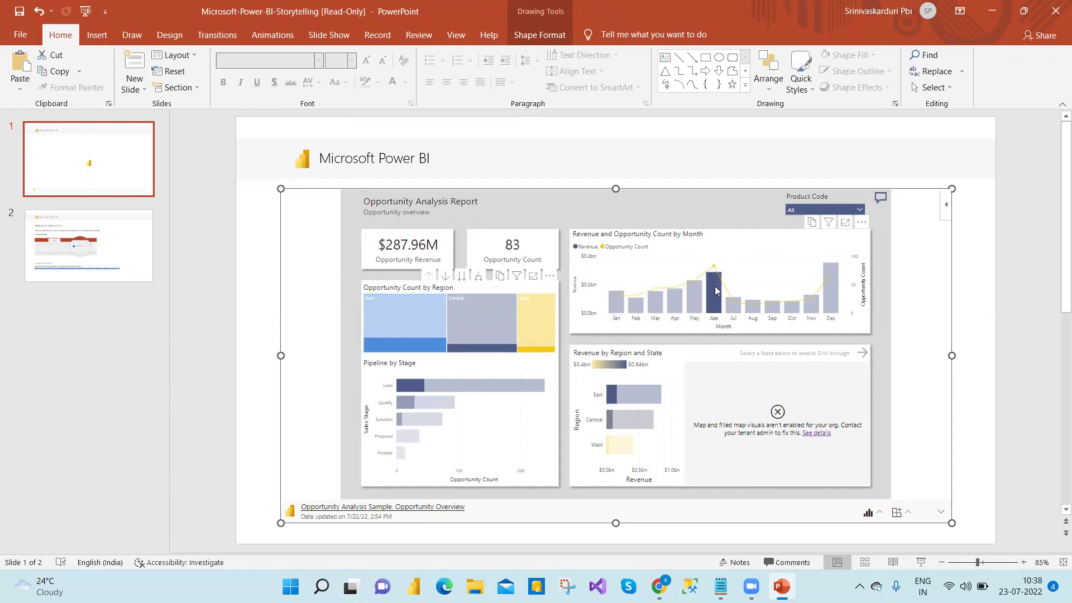
{"action": "left_click", "coordinate": [715, 286]}
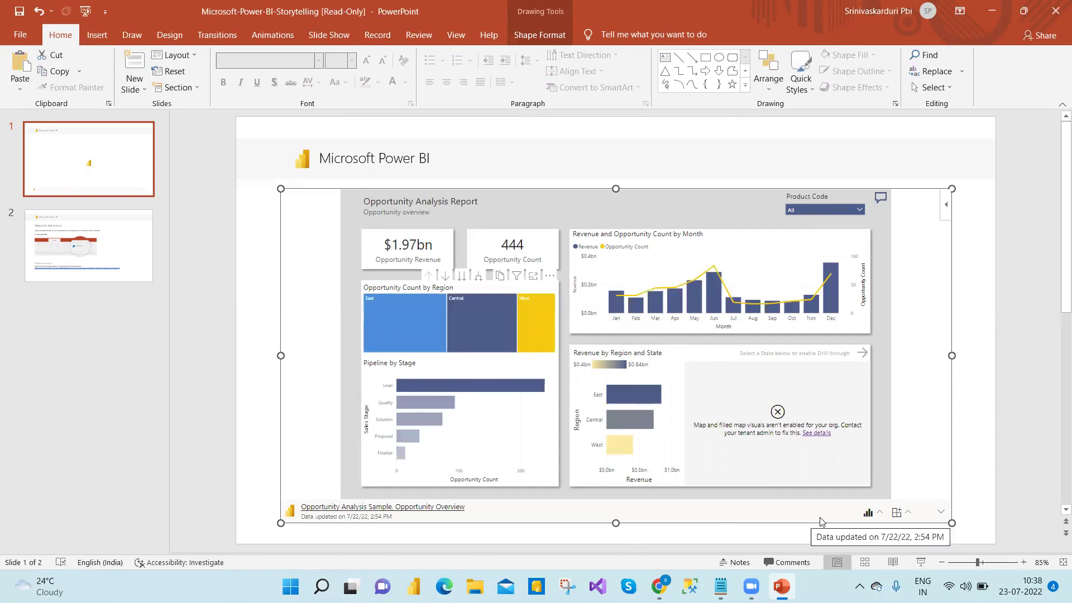
Step: Refresh the embedded report with the latest Power BI data and bring up the add-in options
{"action": "left_click", "coordinate": [877, 514]}
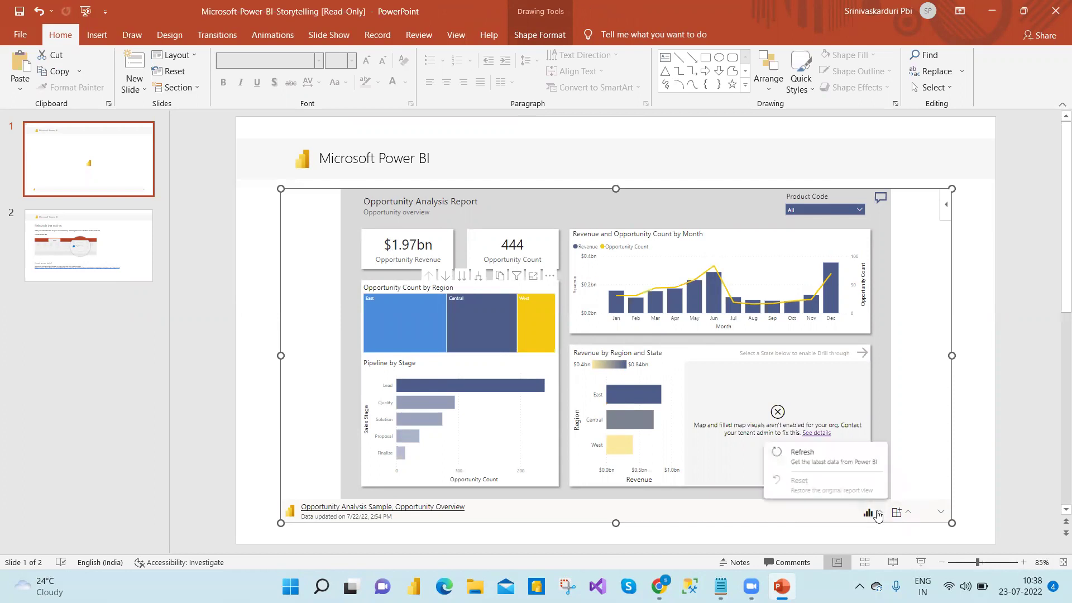
{"action": "left_click", "coordinate": [823, 461]}
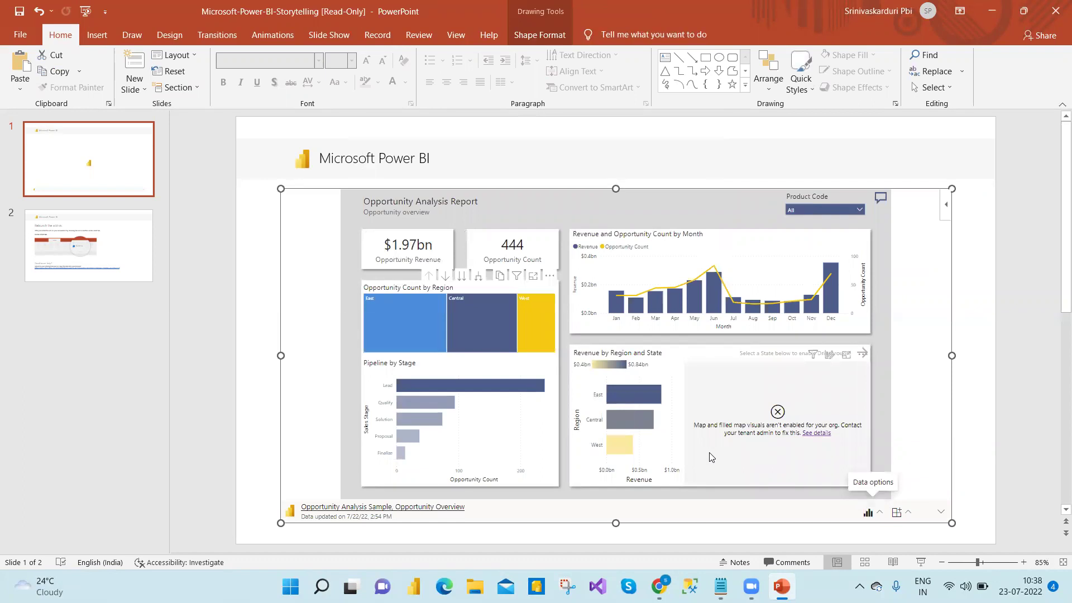
{"action": "left_click", "coordinate": [879, 513]}
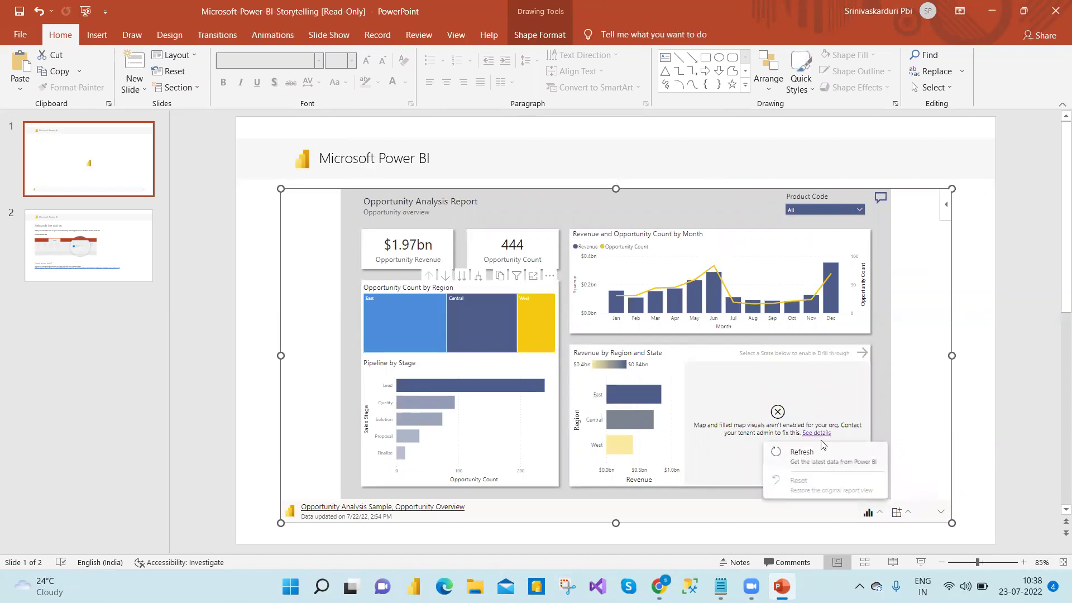
{"action": "left_click", "coordinate": [909, 516]}
{"action": "left_click", "coordinate": [909, 517]}
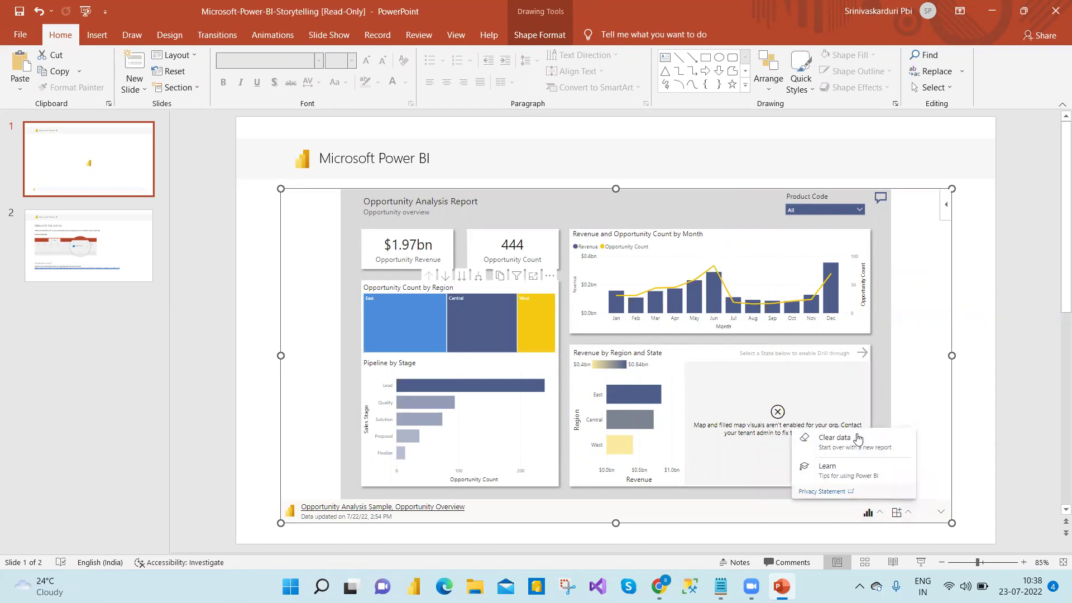
Step: Clear the report from the add-in, then re-insert it by pasting the copied report link
{"action": "left_click", "coordinate": [852, 445]}
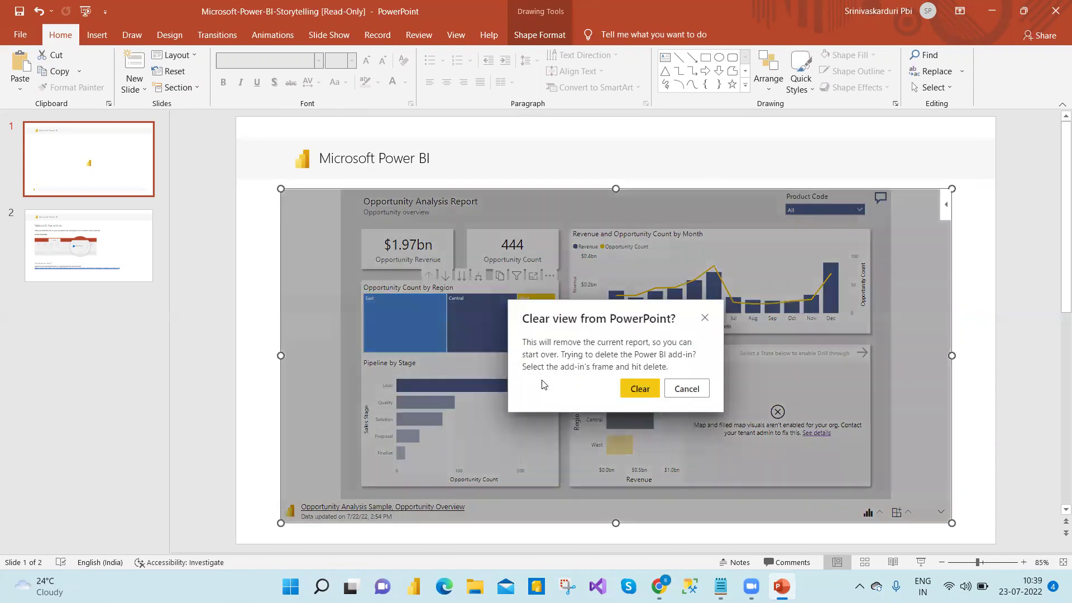
{"action": "left_click", "coordinate": [639, 389]}
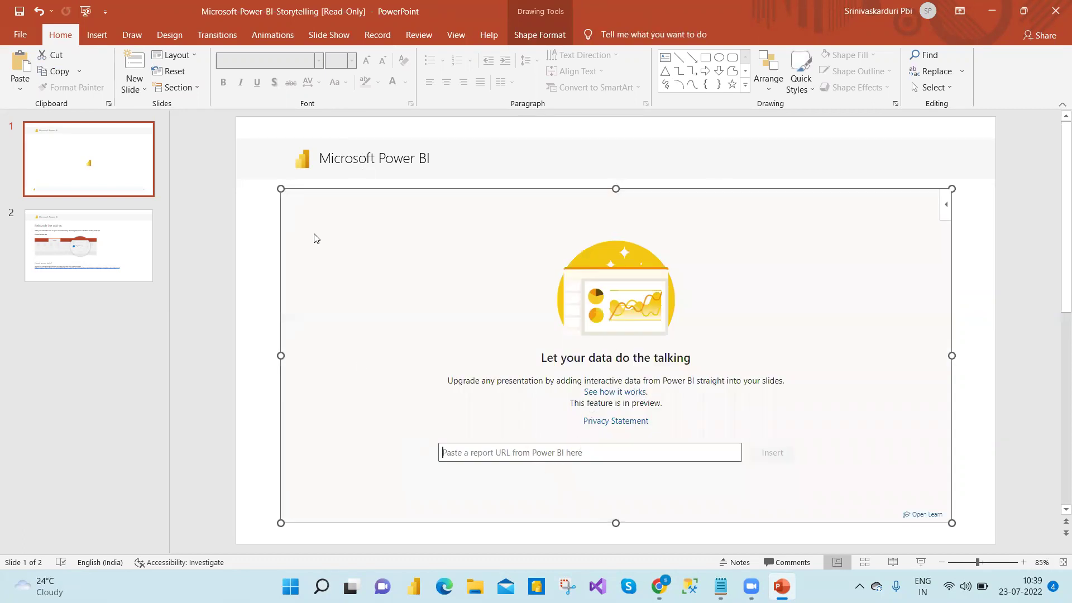
{"action": "left_click", "coordinate": [571, 452]}
{"action": "key", "text": "ctrl+v"}
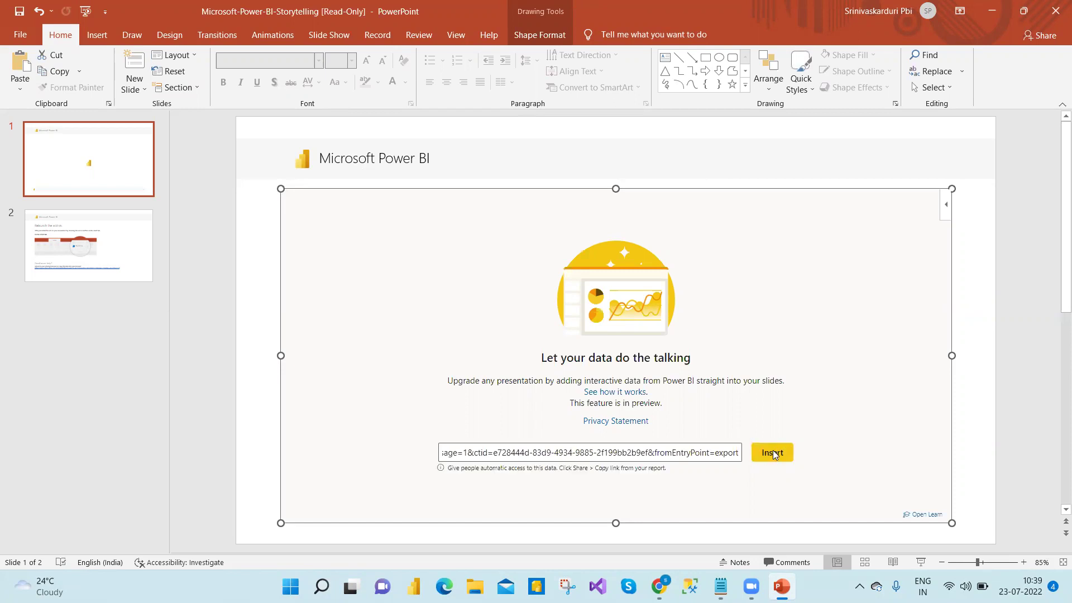
{"action": "left_click", "coordinate": [772, 452]}
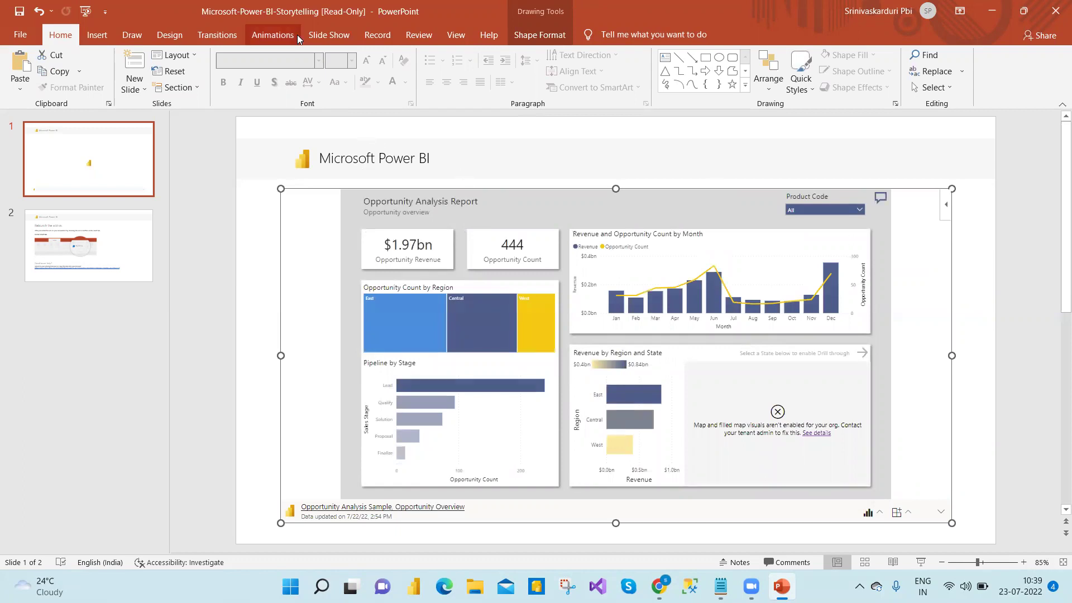
Step: Check the installed add-ins, then search the Office add-in store for 'power bi'
{"action": "left_click", "coordinate": [96, 34]}
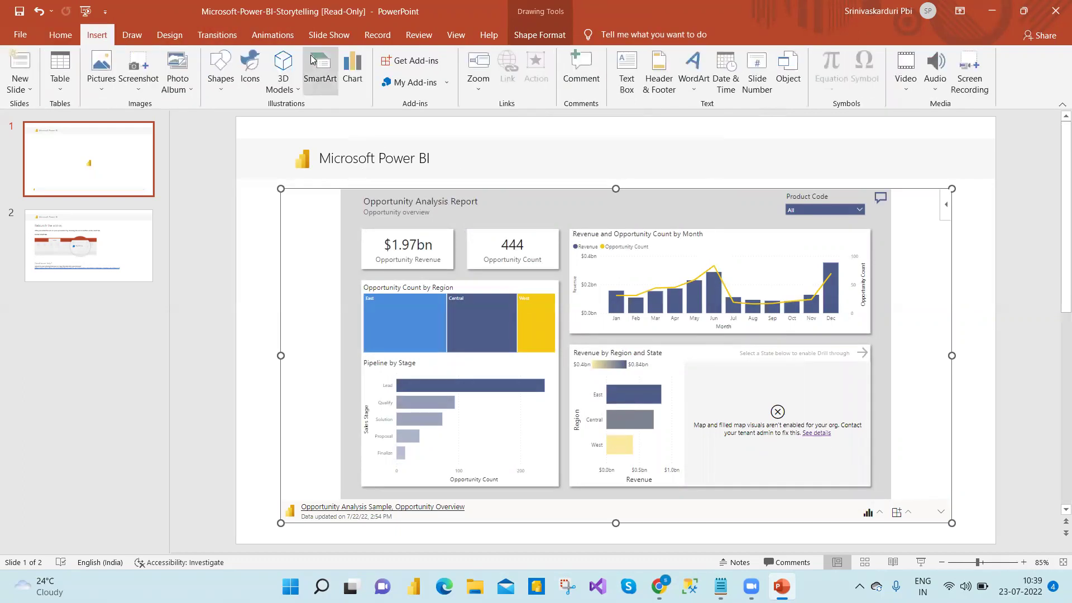
{"action": "left_click", "coordinate": [445, 83]}
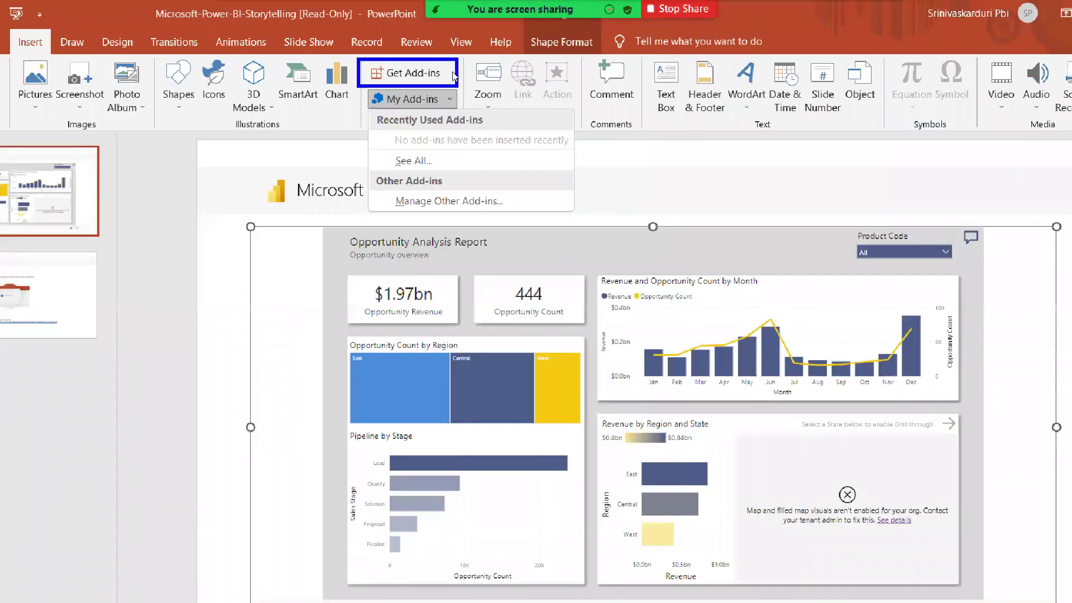
{"action": "left_click", "coordinate": [419, 91]}
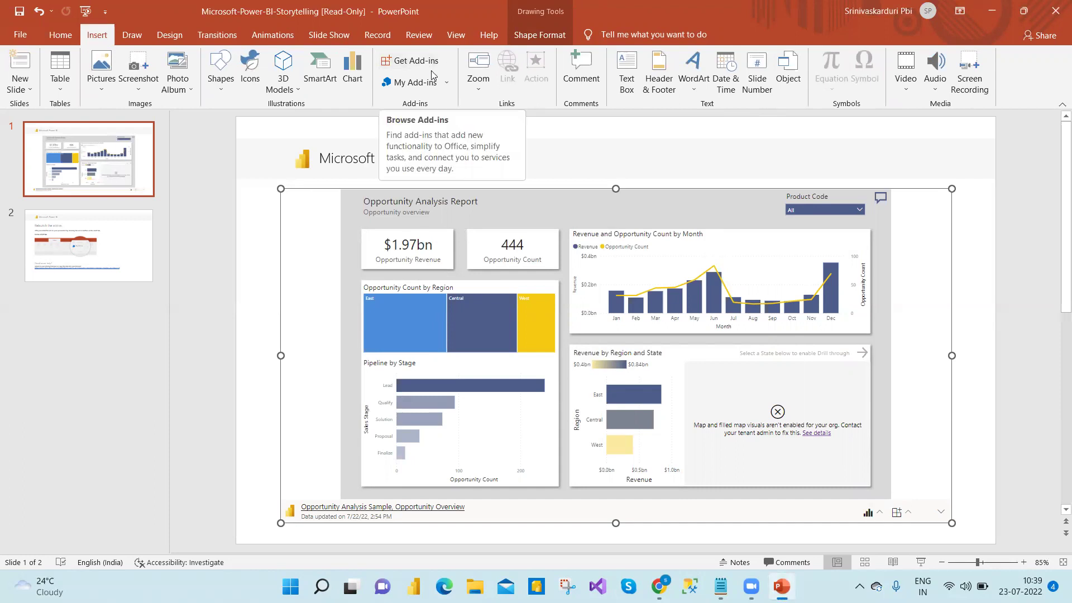
{"action": "left_click", "coordinate": [414, 63]}
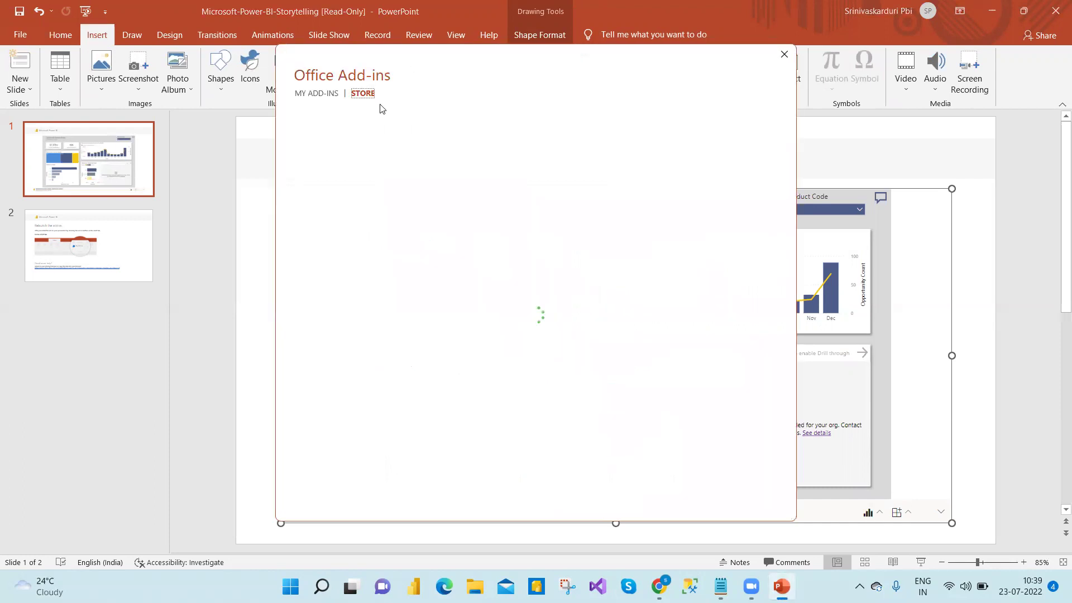
{"action": "left_click", "coordinate": [329, 154]}
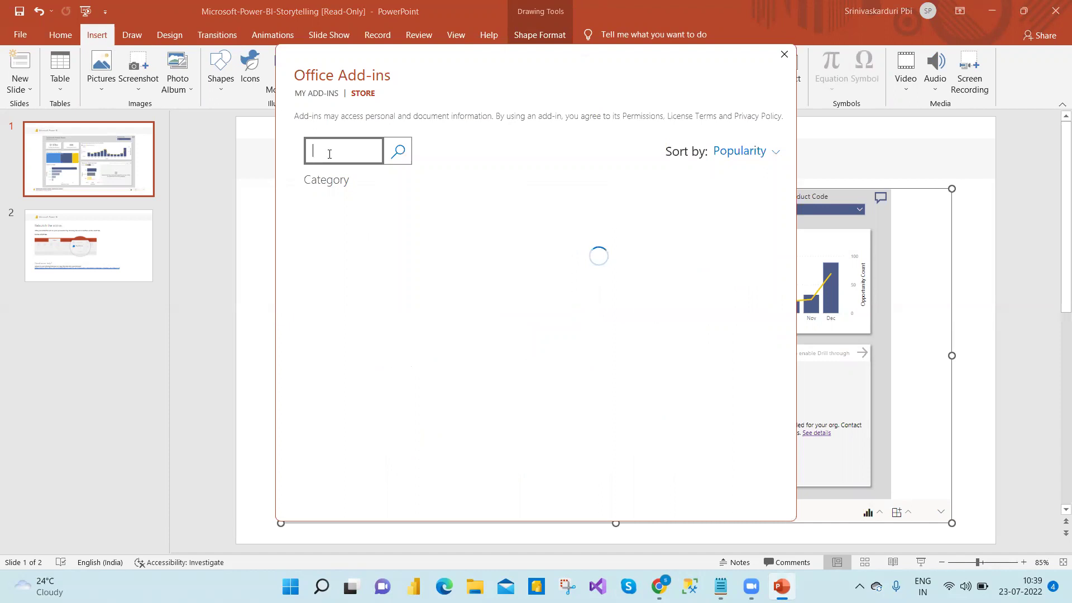
{"action": "type", "text": "power "}
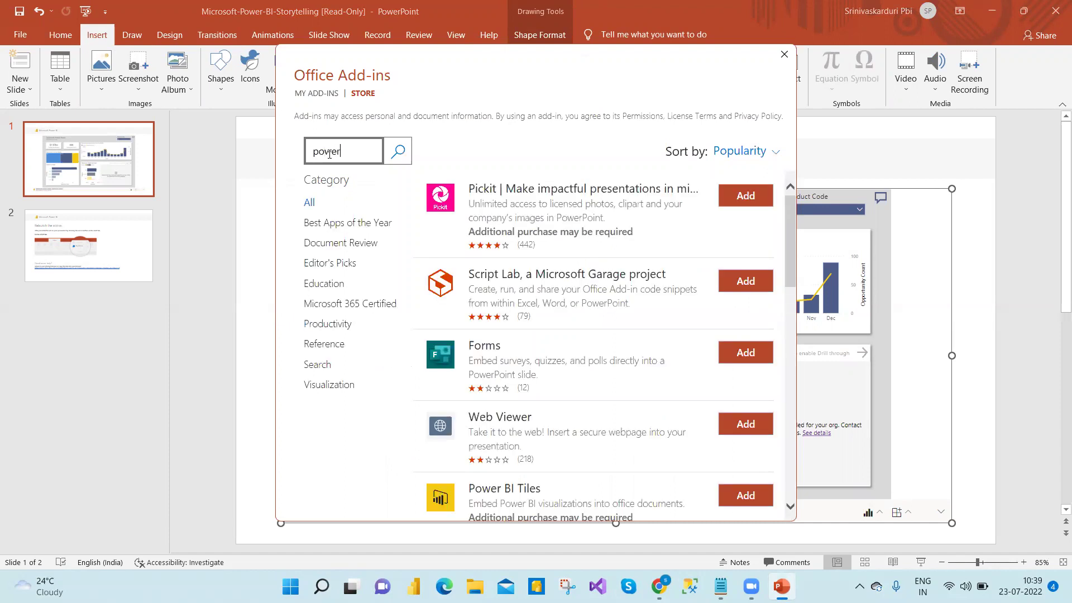
{"action": "type", "text": "bi"}
{"action": "left_click", "coordinate": [397, 150]}
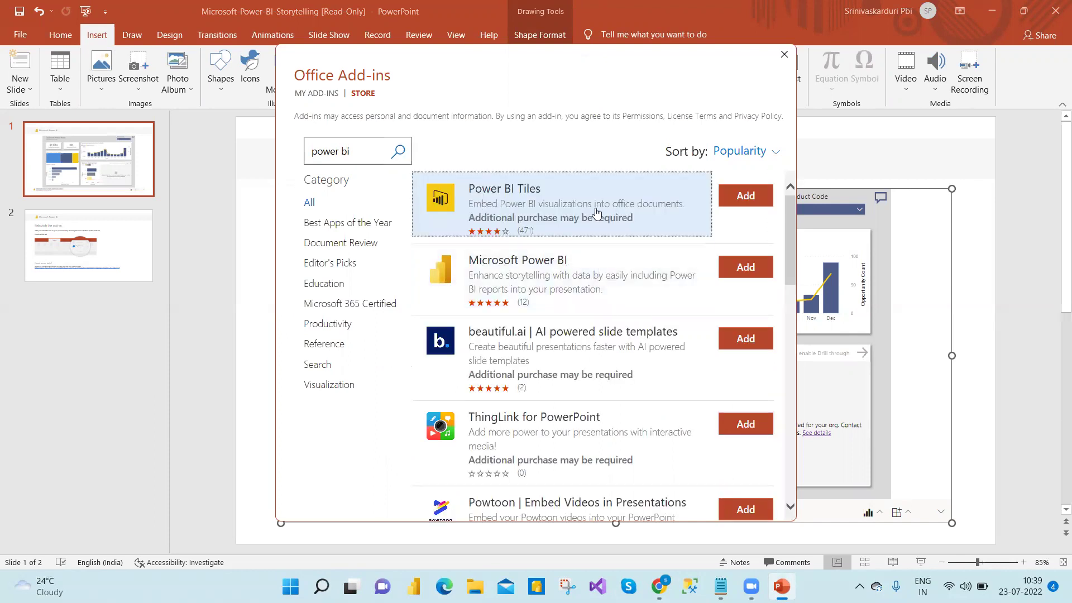
{"action": "left_click", "coordinate": [784, 54]}
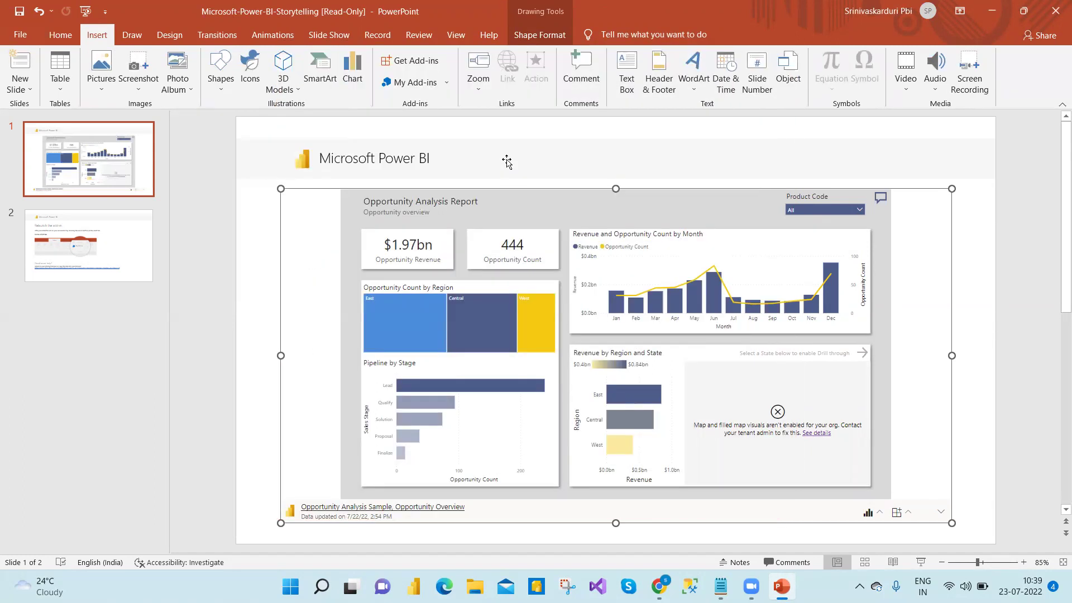
{"action": "mouse_move", "coordinate": [378, 355]}
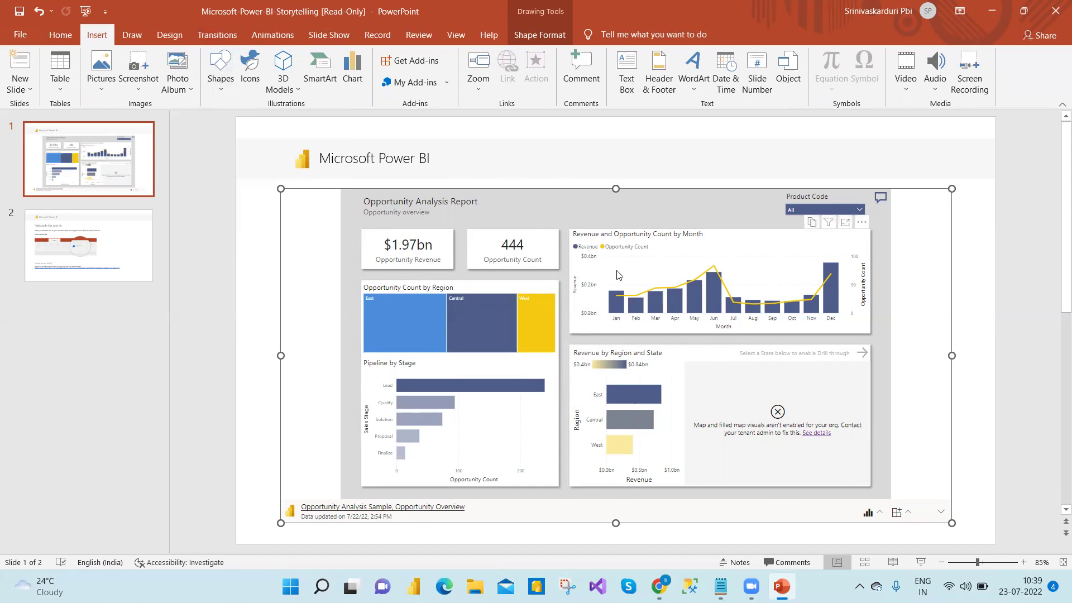
{"action": "left_click", "coordinate": [534, 319]}
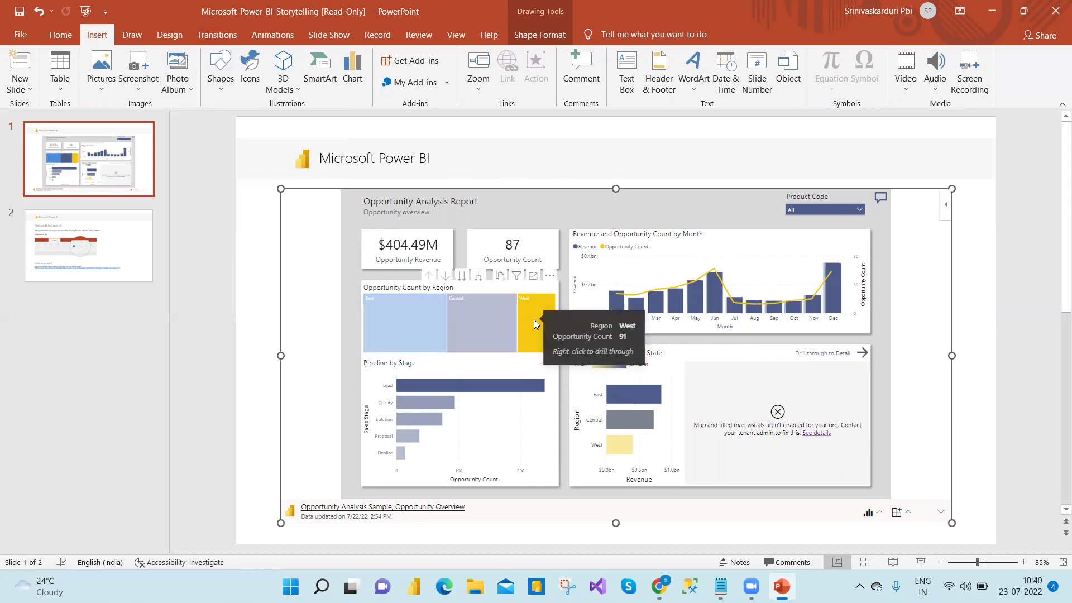
{"action": "left_click", "coordinate": [534, 319]}
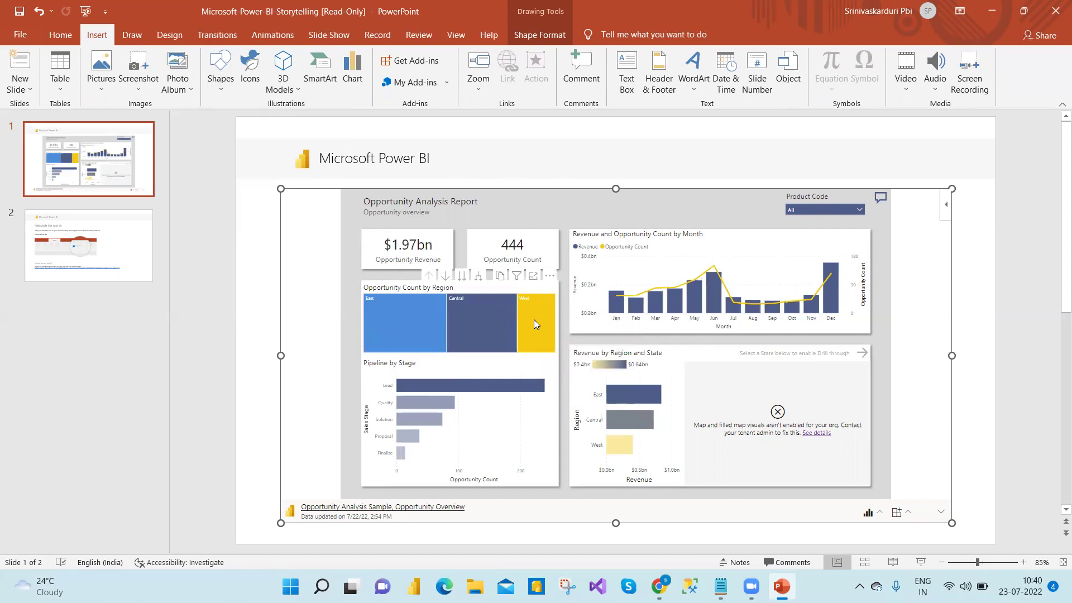